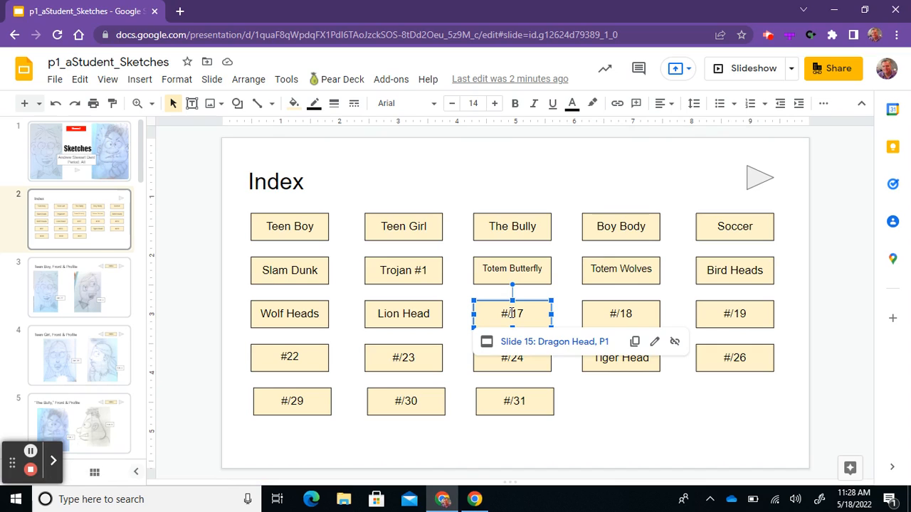
# - Relabel the #/17 button on the Index slide as "Dragon Head"
pyautogui.write('Dragon')
pyautogui.write(' S')
pyautogui.press('BackSpace')
pyautogui.write('Had')
pyautogui.press('BackSpace')
pyautogui.press('BackSpace')
pyautogui.write('ead')
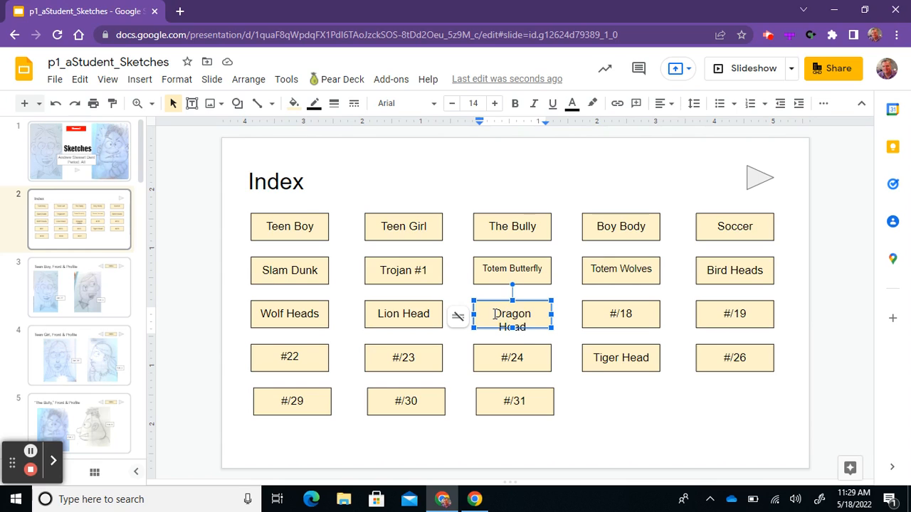
# - Reduce the Dragon Head button's label to font size 12 so it fits on one line
pyautogui.moveTo(496, 314); pyautogui.dragTo(542, 326)
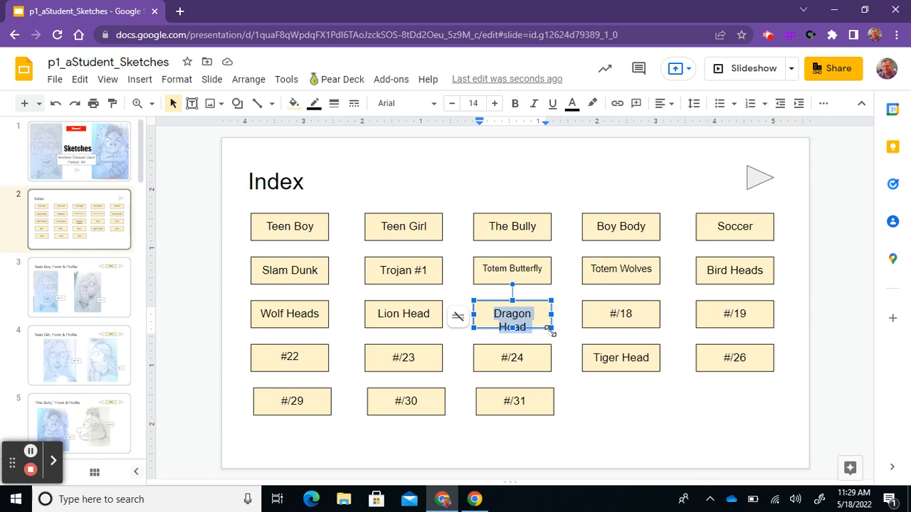
pyautogui.click(452, 105)
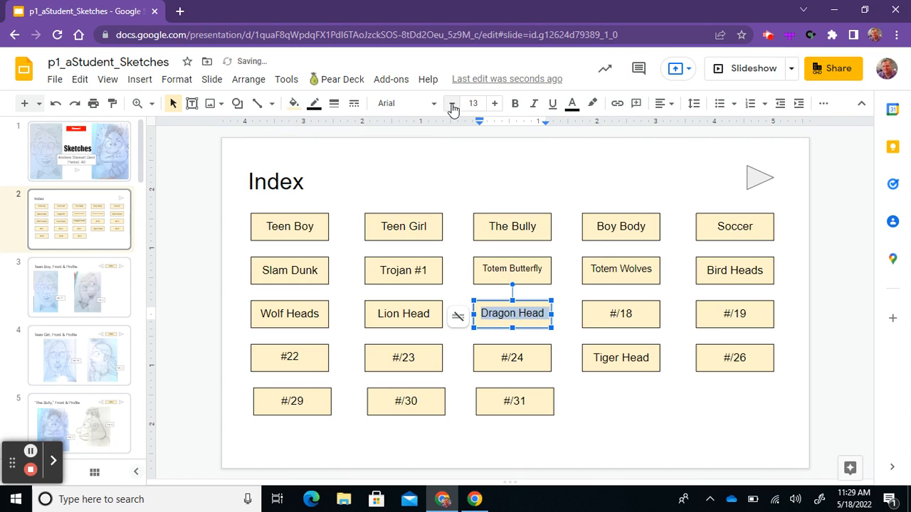
pyautogui.click(452, 106)
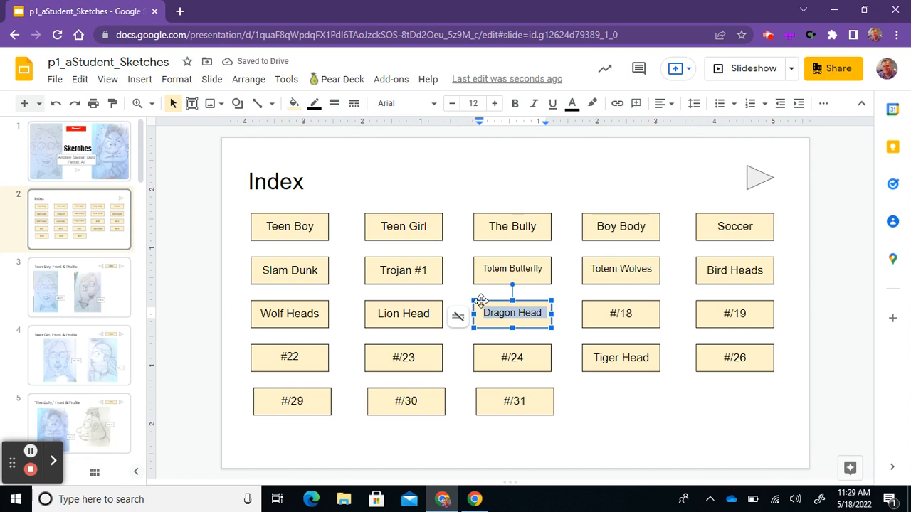
pyautogui.click(466, 183)
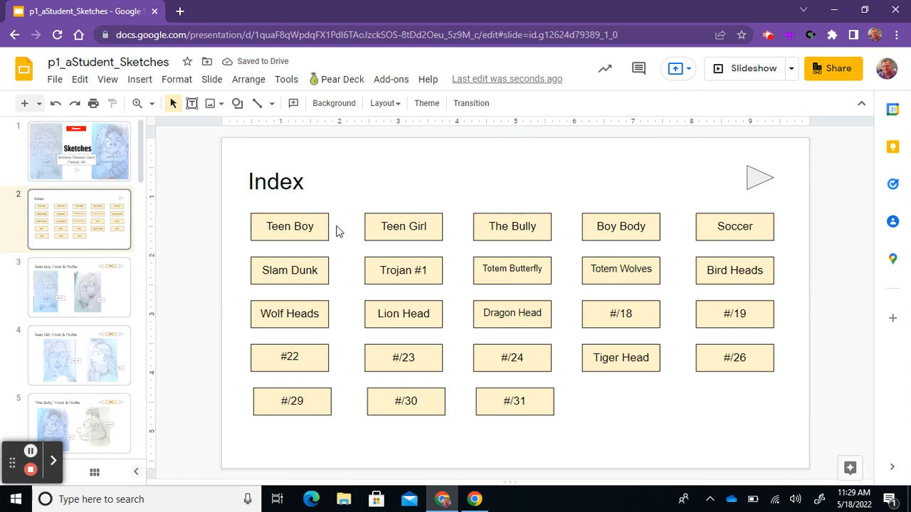
# - Check which slide the Teen Boy button on the Index slide links to
pyautogui.click(294, 212)
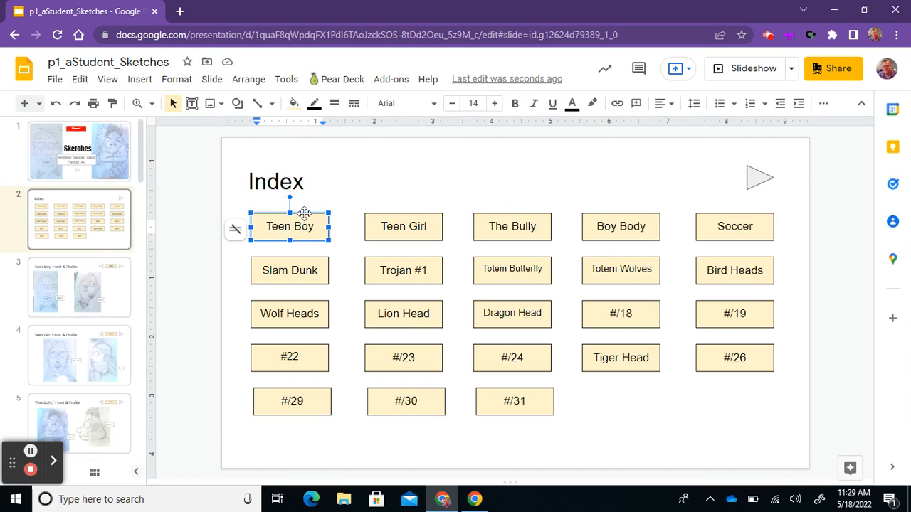
pyautogui.click(304, 212)
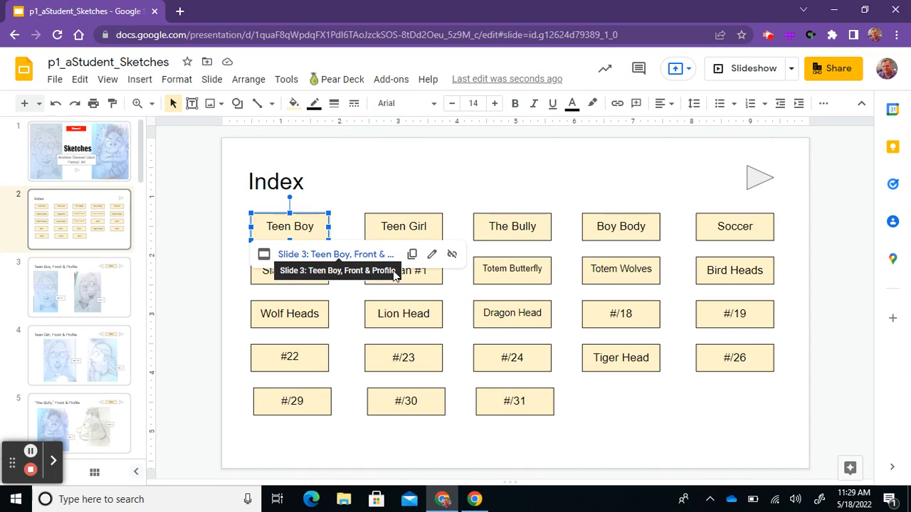
pyautogui.click(342, 211)
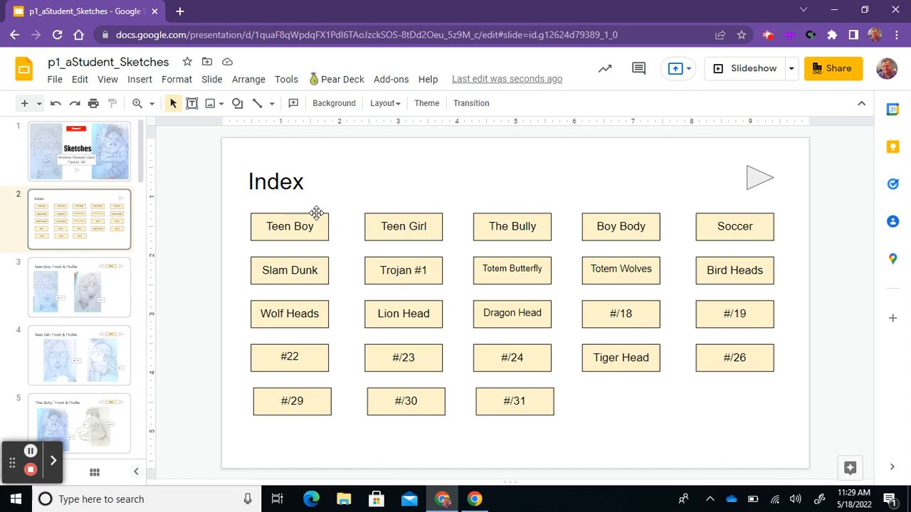
# - Extend the Teen Boy button's label to "Teen Boy Face" and set its font size to 12
pyautogui.click(314, 228)
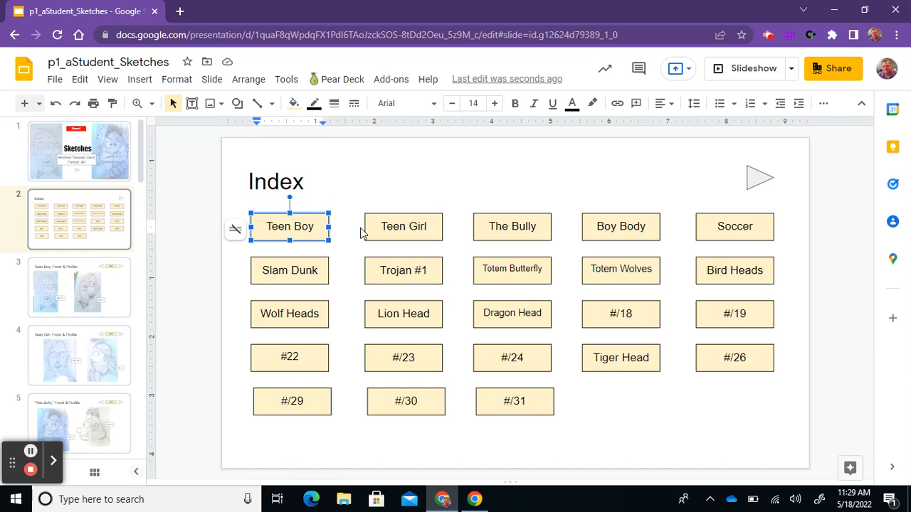
pyautogui.write('Face')
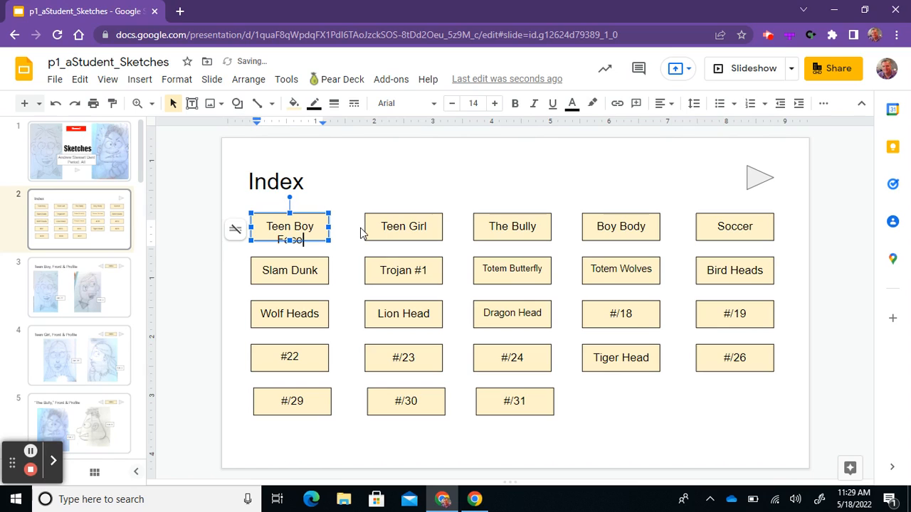
pyautogui.moveTo(306, 239); pyautogui.dragTo(257, 226)
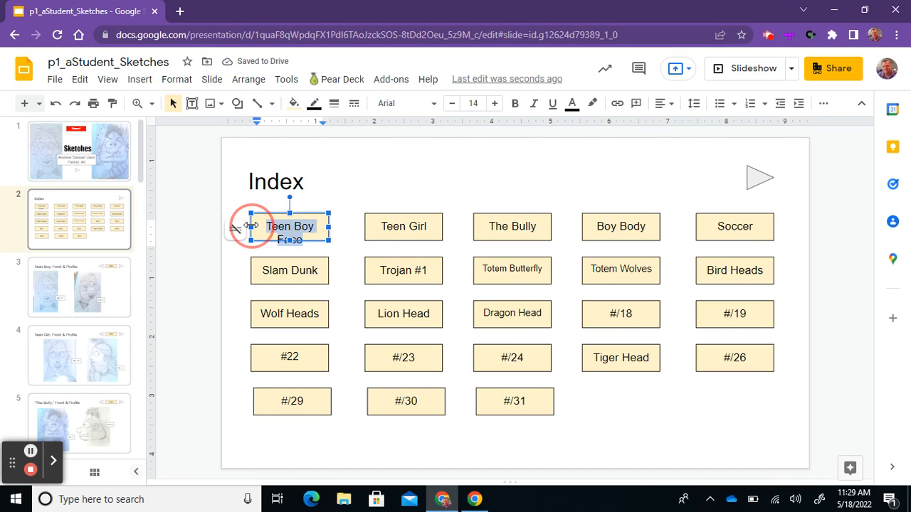
pyautogui.click(452, 105)
pyautogui.click(452, 105)
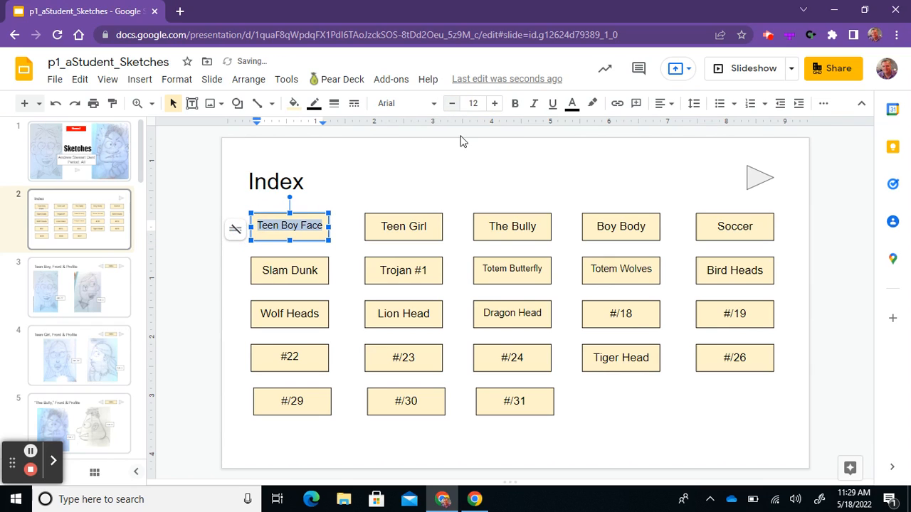
# - Extend the Teen Girl button's label to "Teen Girl Face" and set its font size to 12
pyautogui.click(427, 226)
pyautogui.write('Face')
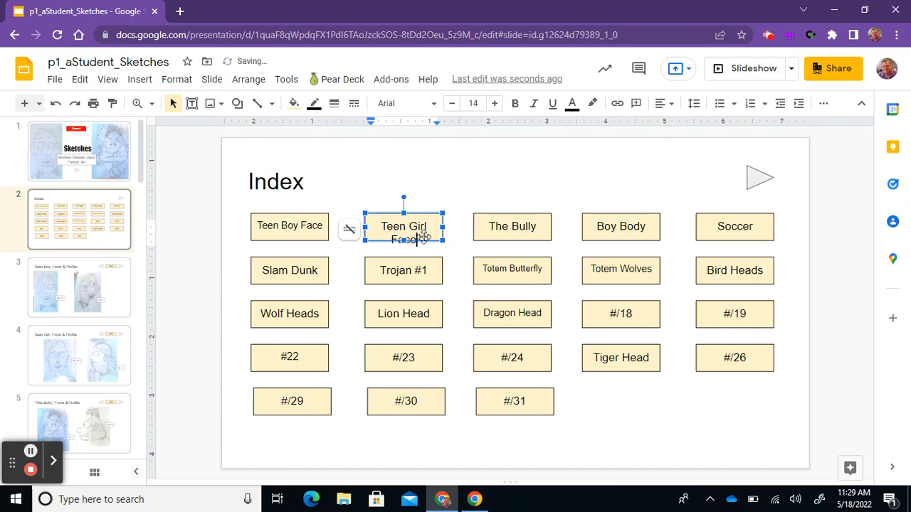
pyautogui.moveTo(380, 227); pyautogui.dragTo(438, 256)
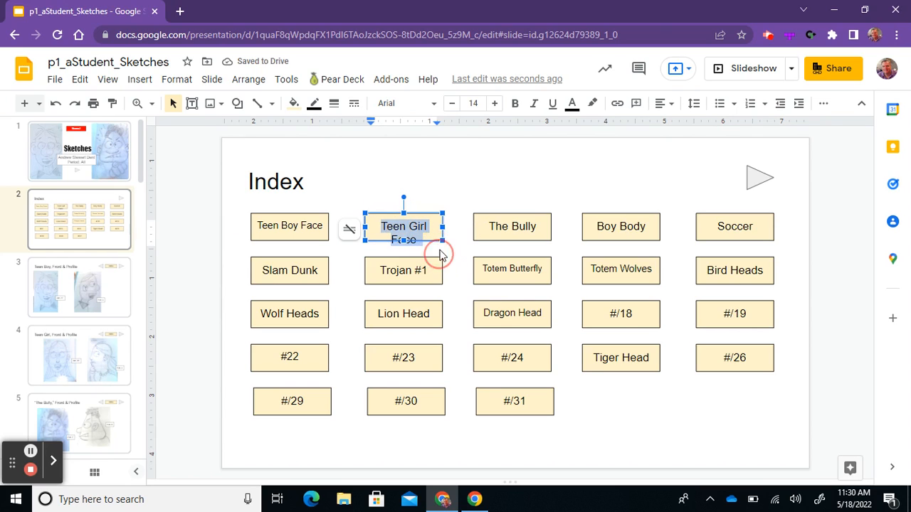
pyautogui.click(451, 104)
pyautogui.click(451, 104)
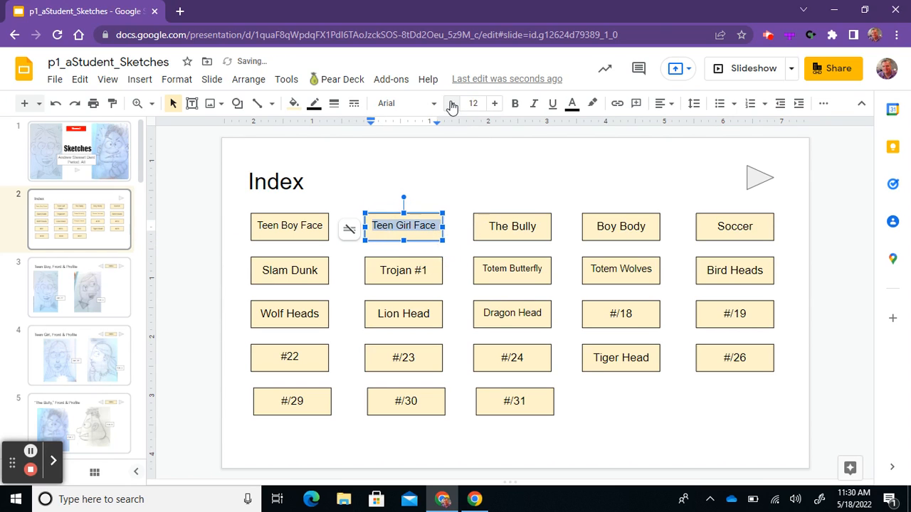
# - Extend The Bully button's label to "The Bully Face" and set its font size to 12
pyautogui.click(537, 227)
pyautogui.write('Face')
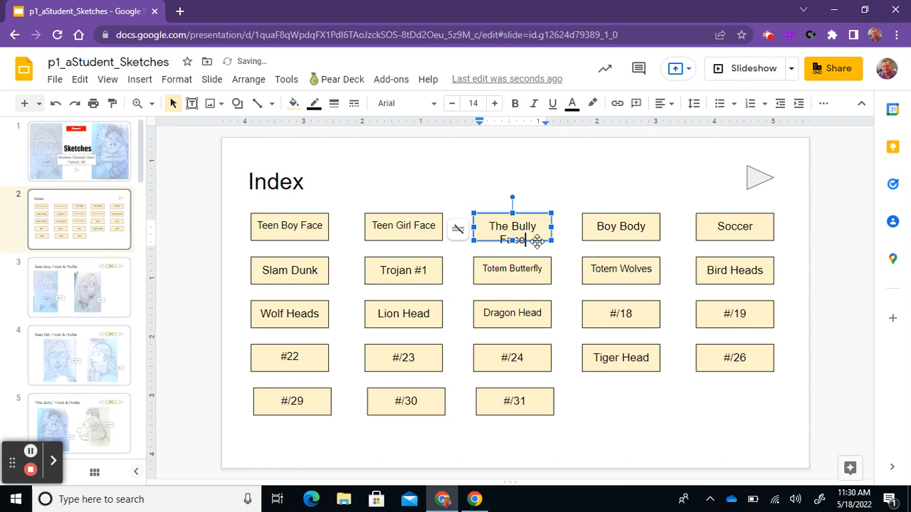
pyautogui.moveTo(489, 223); pyautogui.dragTo(541, 255)
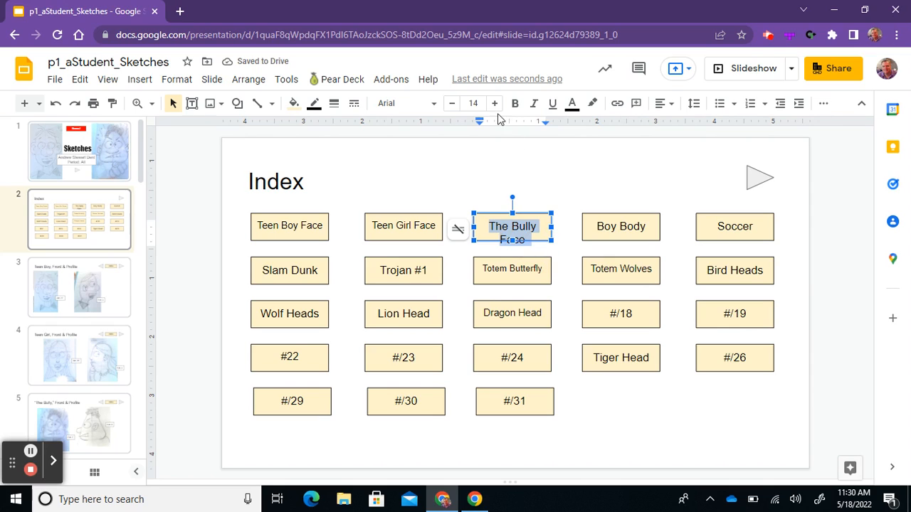
pyautogui.click(450, 105)
pyautogui.click(450, 106)
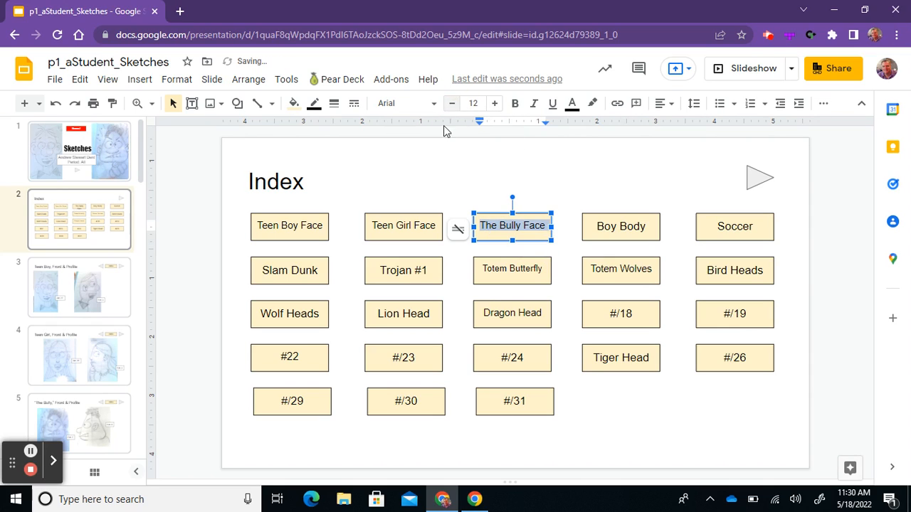
pyautogui.click(171, 260)
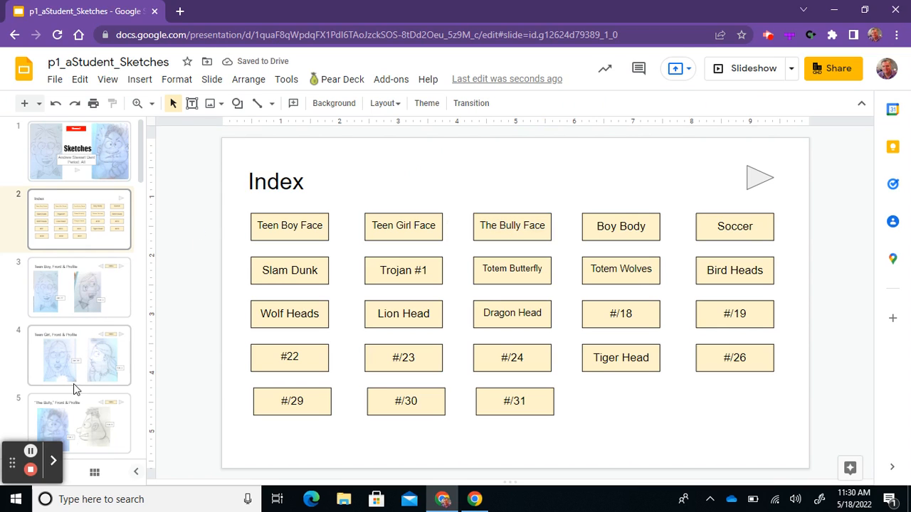
# - Present the slideshow from the "Teen Boy, Front & Profile" slide and follow its link to the Index slide
pyautogui.click(73, 404)
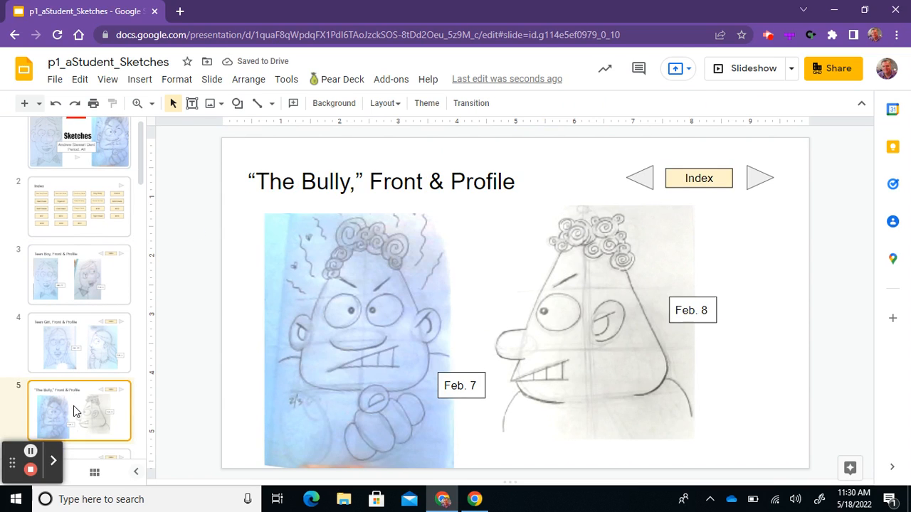
pyautogui.click(104, 297)
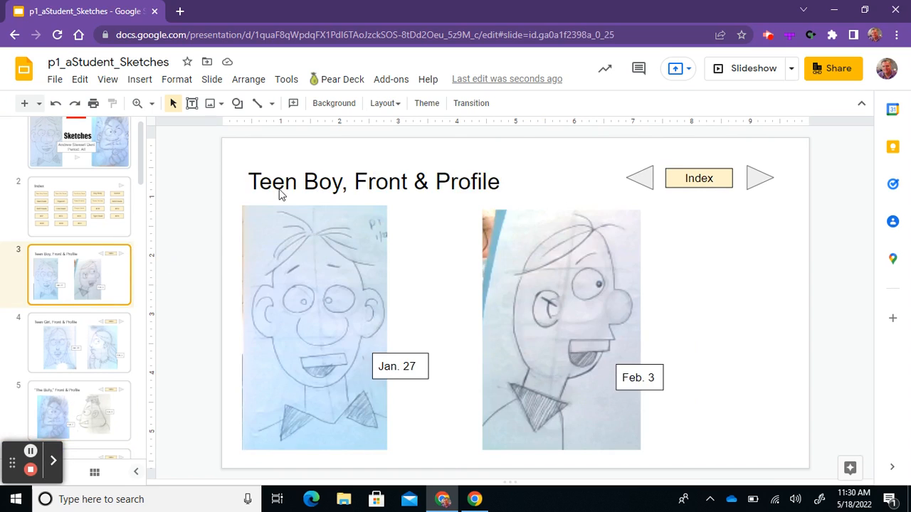
pyautogui.click(726, 69)
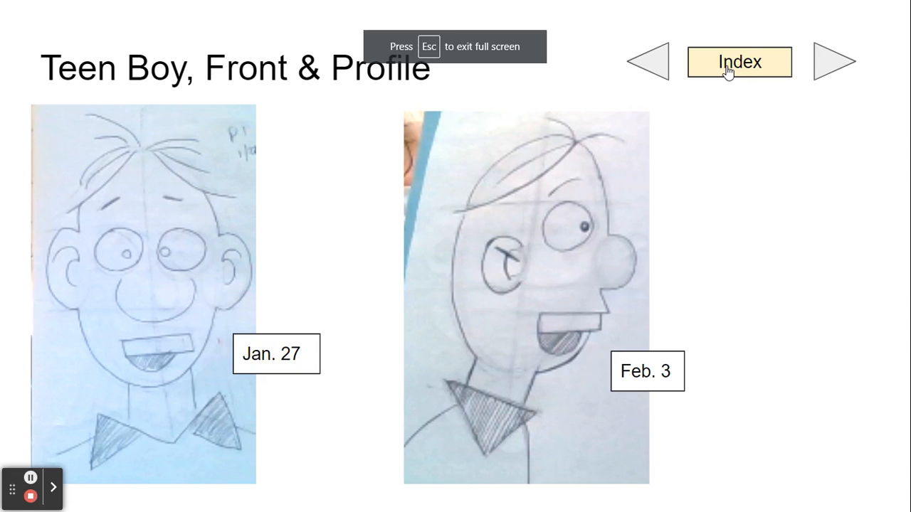
pyautogui.click(747, 63)
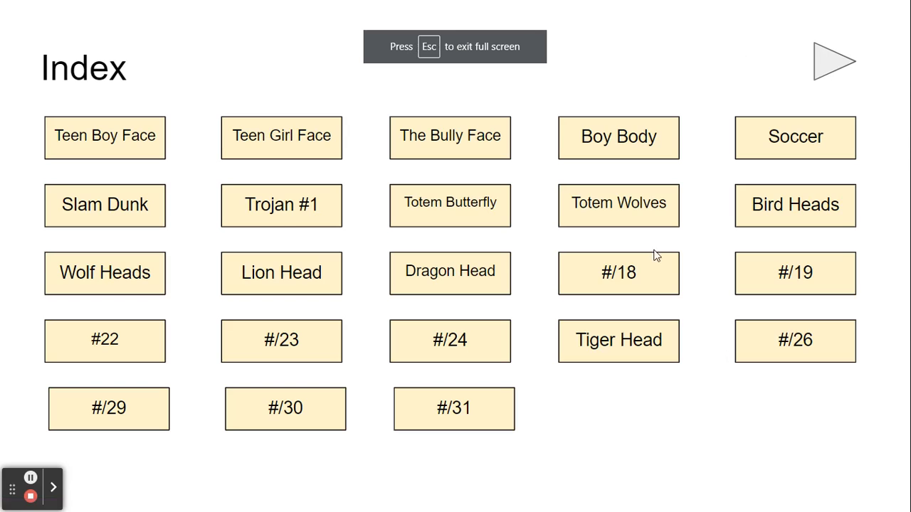
# - Test the Dragon Head, #/18, #/19 and #22 index links, returning to the Index after each, and exit the slideshow
pyautogui.click(422, 276)
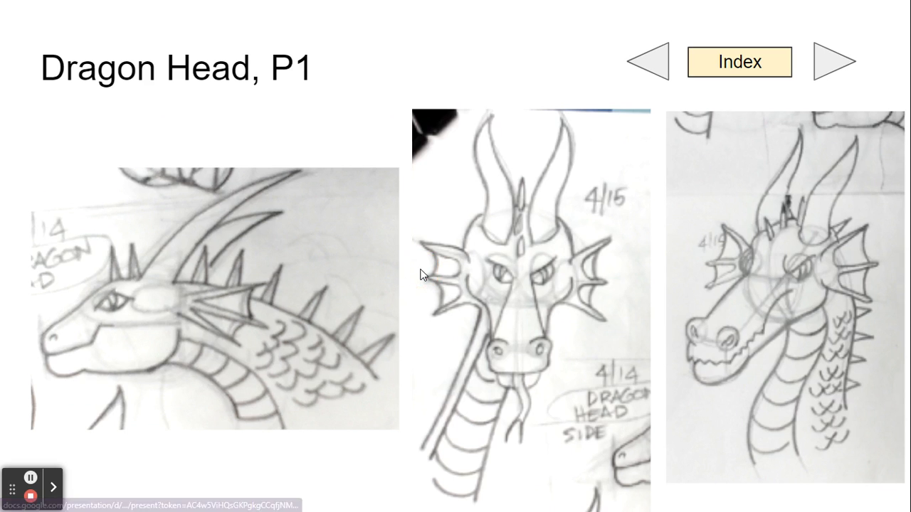
pyautogui.click(729, 64)
pyautogui.click(597, 273)
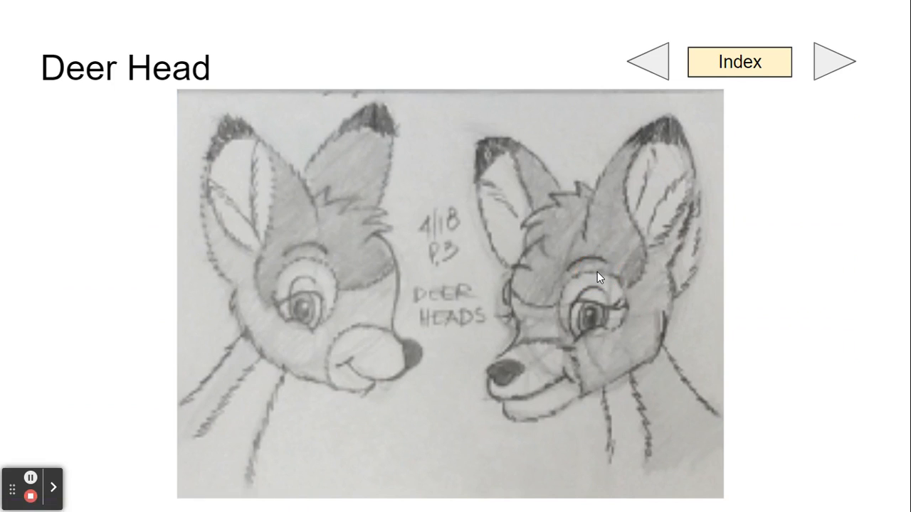
pyautogui.click(754, 68)
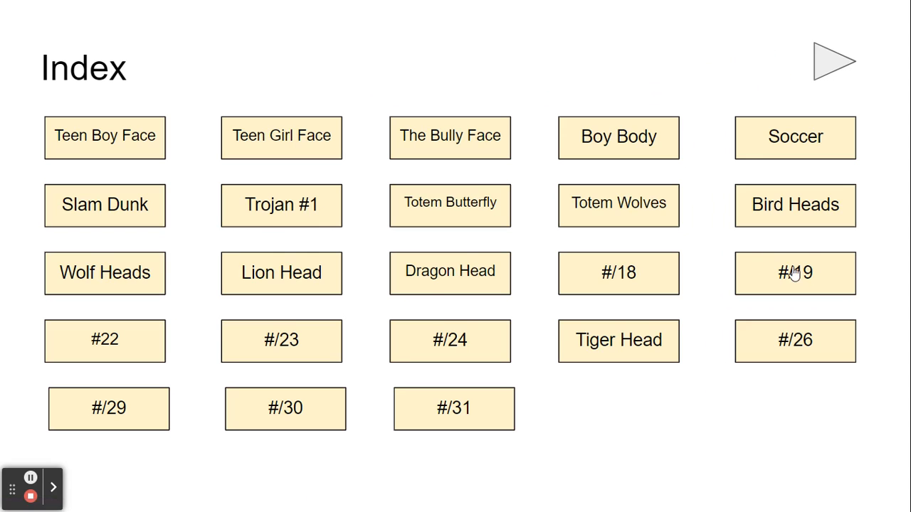
pyautogui.click(792, 269)
pyautogui.click(752, 67)
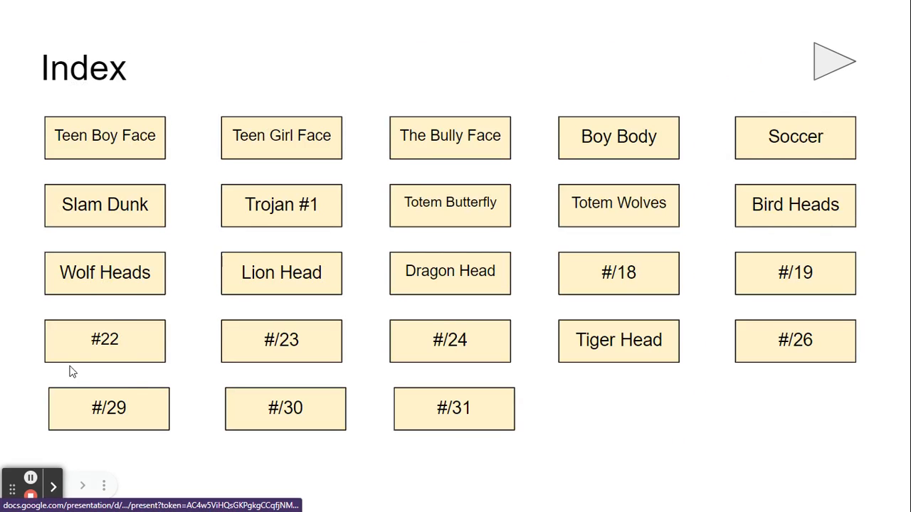
pyautogui.click(116, 346)
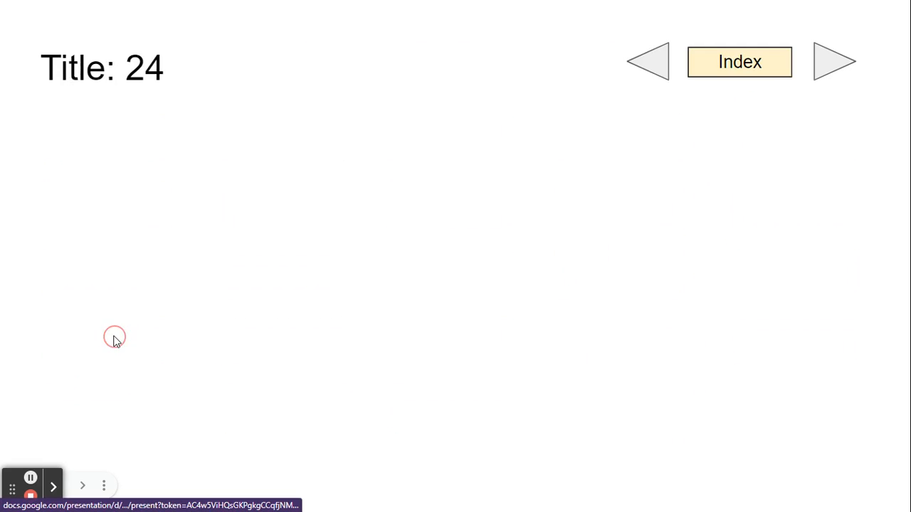
pyautogui.click(758, 63)
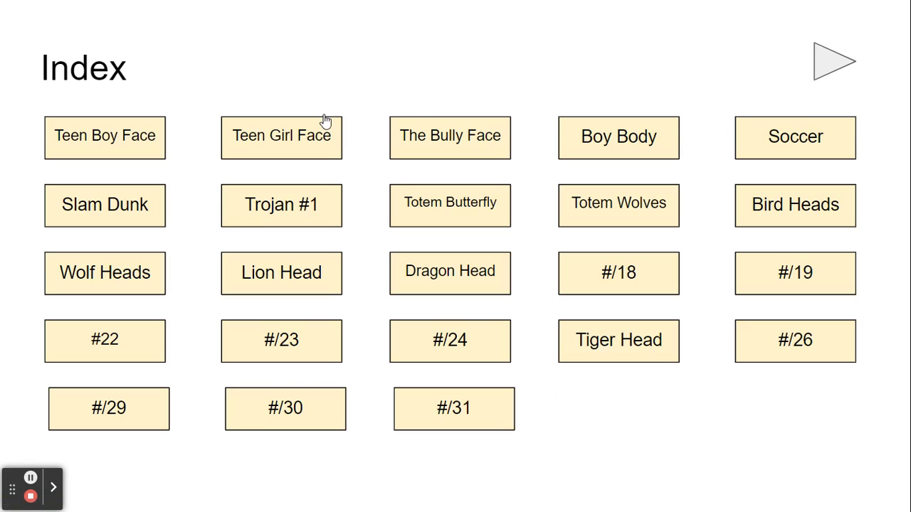
pyautogui.press('Escape')
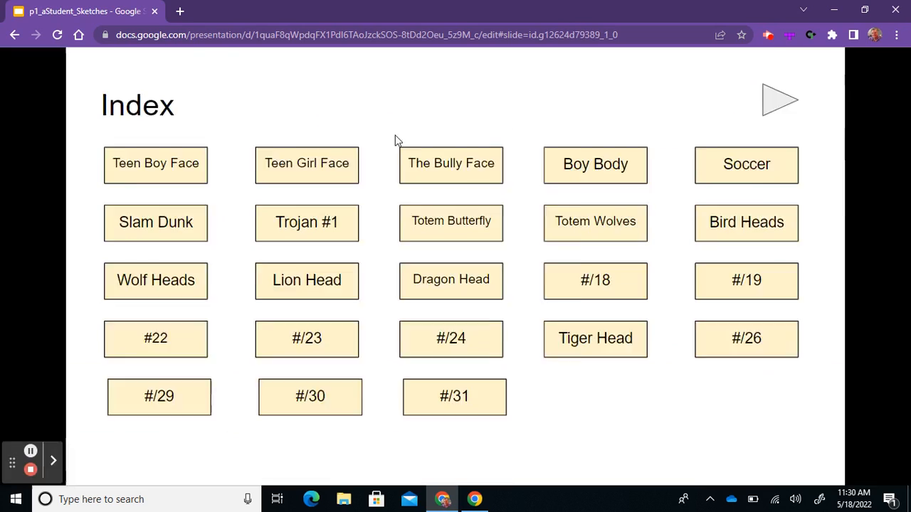
# - View the Tiger Head slide in the editor and return to the Sketches title slide
pyautogui.scroll(-8, 89, 377)
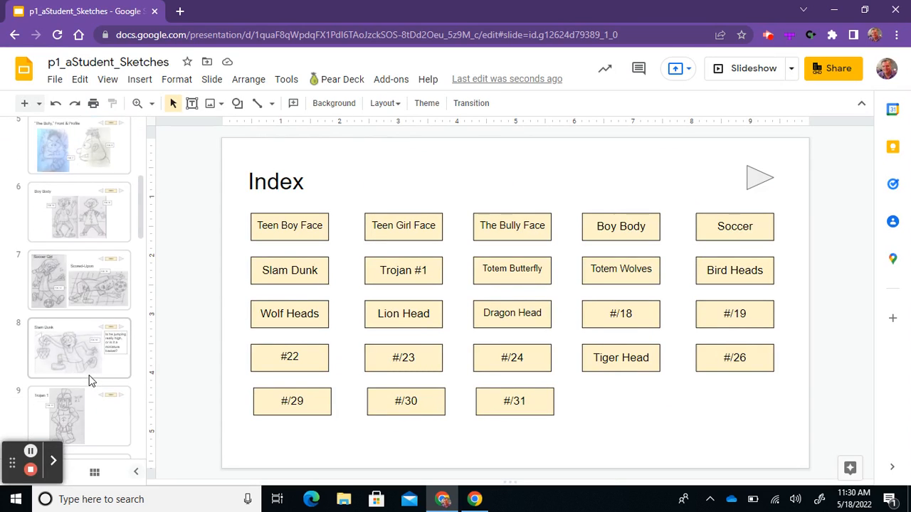
pyautogui.scroll(-4, 89, 377)
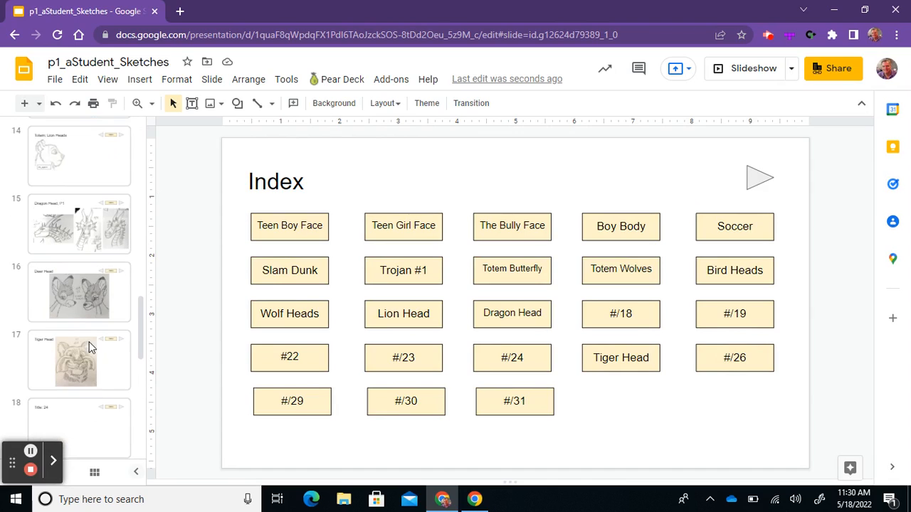
pyautogui.click(46, 359)
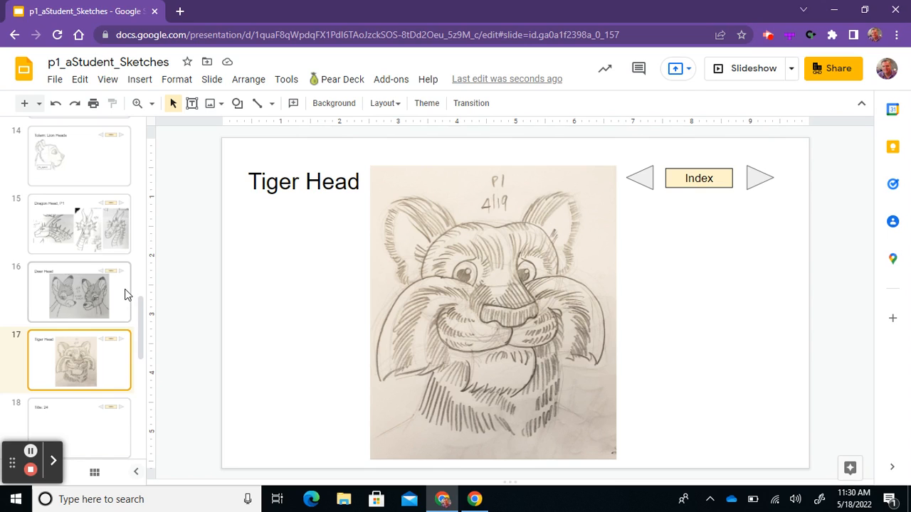
pyautogui.scroll(12, 126, 292)
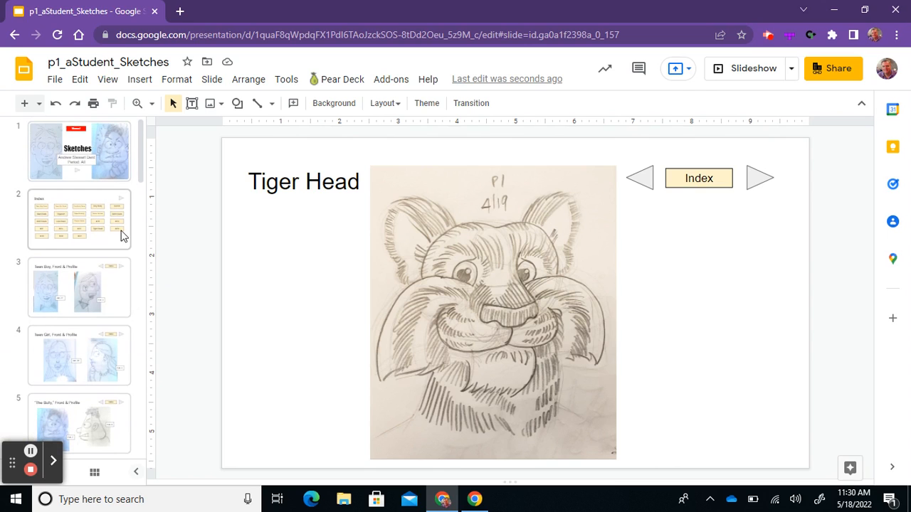
pyautogui.click(85, 143)
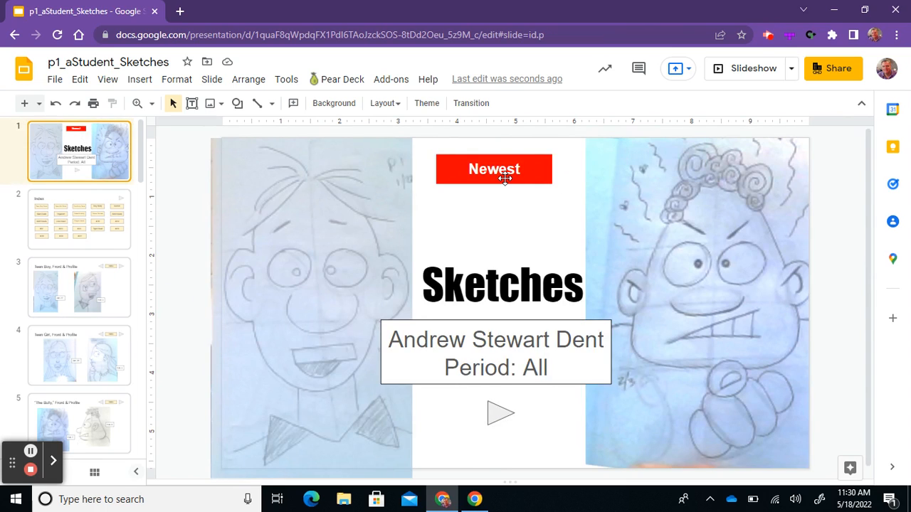
# - Link the red Newest button on the Sketches title slide to Slide 17: Tiger Head
pyautogui.click(505, 178)
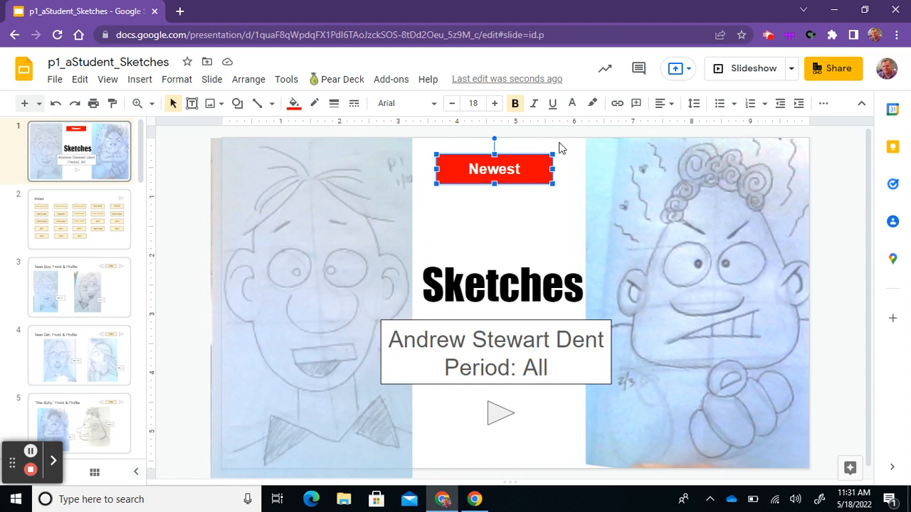
pyautogui.click(616, 105)
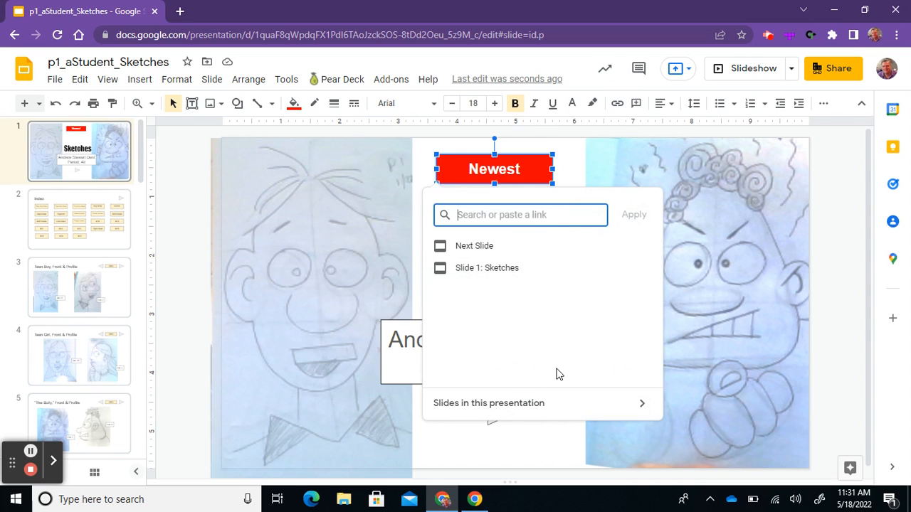
pyautogui.click(499, 403)
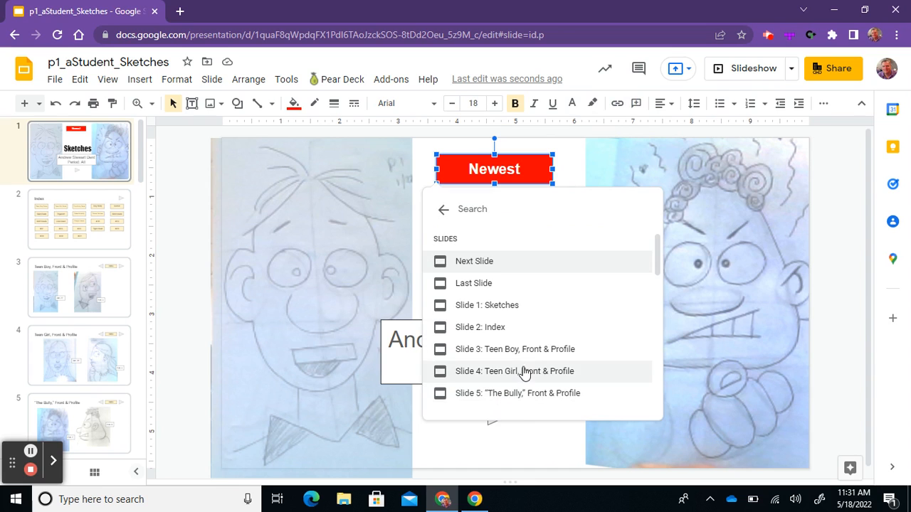
pyautogui.scroll(-6, 525, 373)
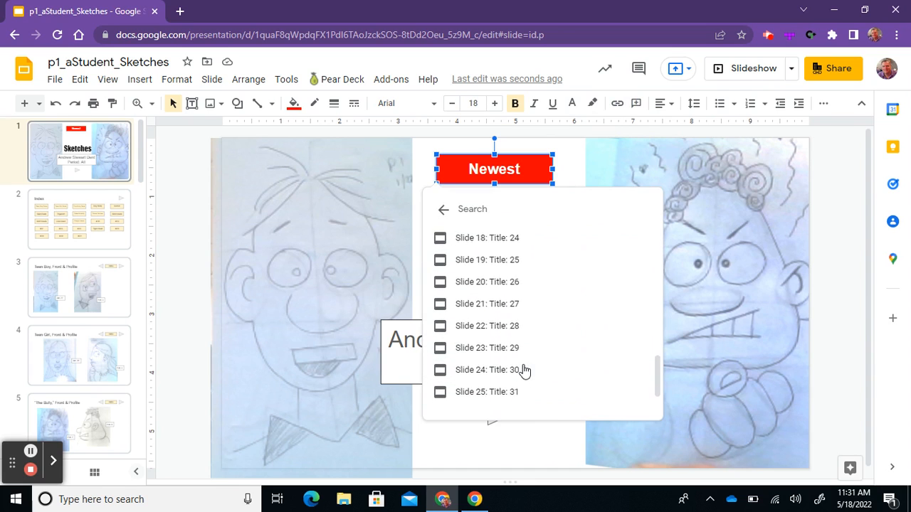
pyautogui.scroll(2, 525, 370)
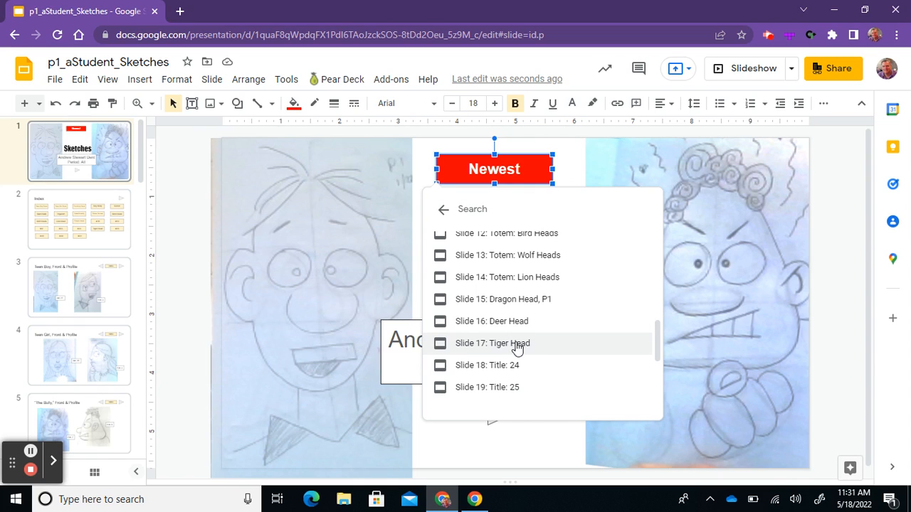
pyautogui.click(518, 344)
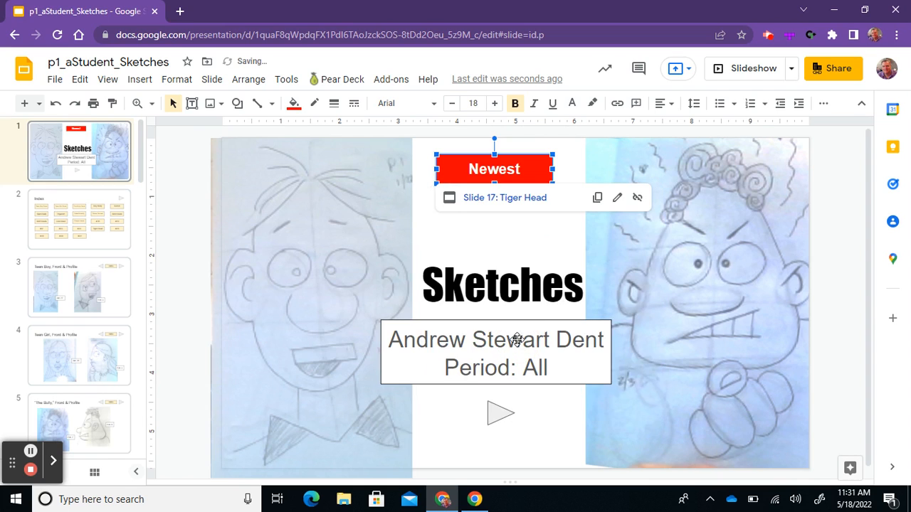
# - Present the slideshow from the title slide, test the Newest link, follow the Index link from there, and exit
pyautogui.click(749, 67)
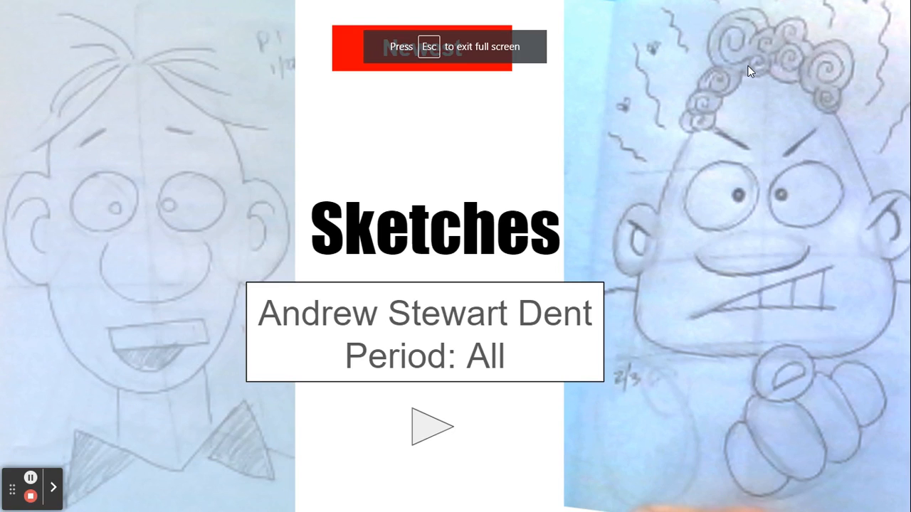
pyautogui.click(354, 56)
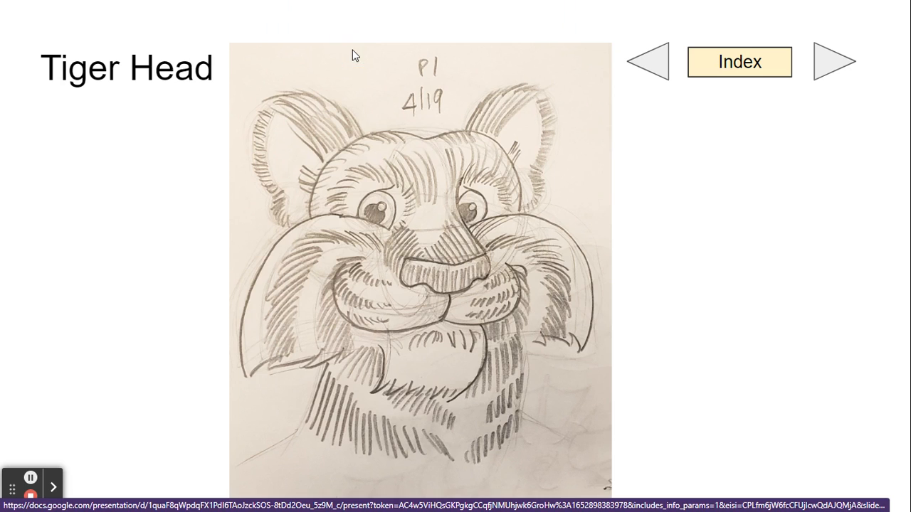
pyautogui.click(727, 65)
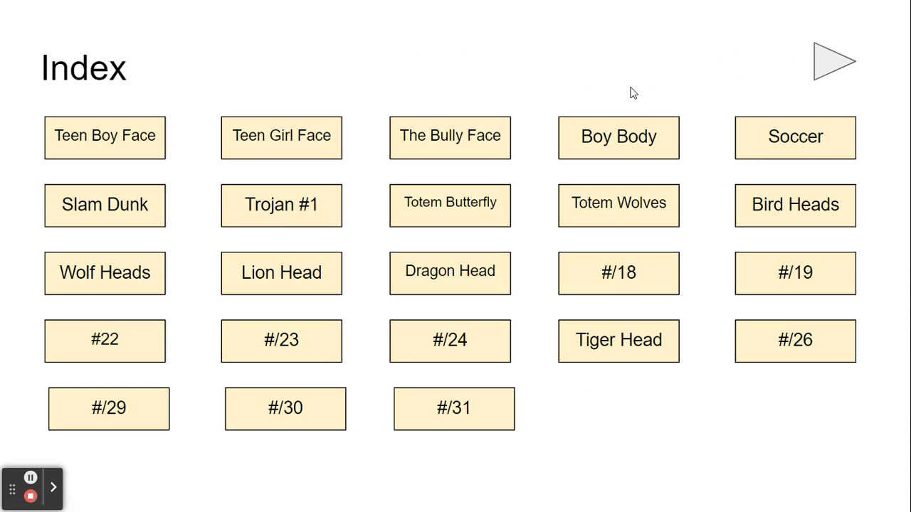
pyautogui.press('Escape')
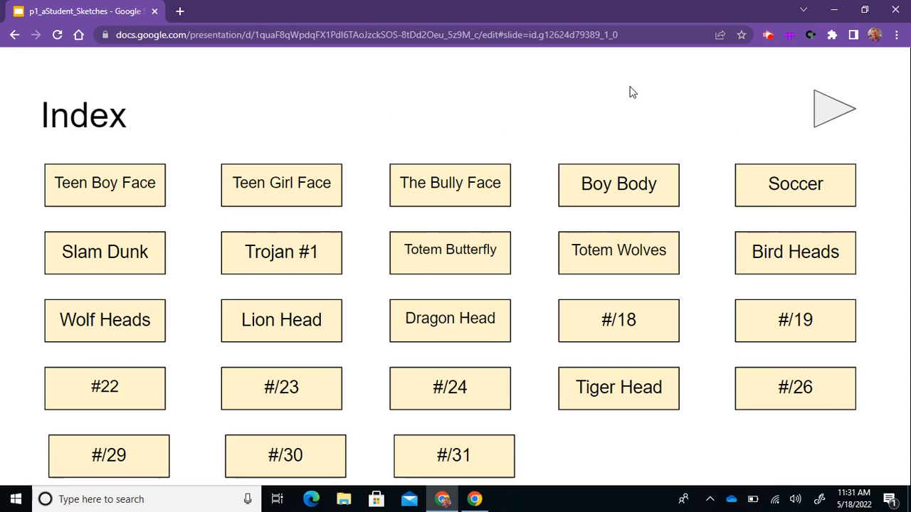